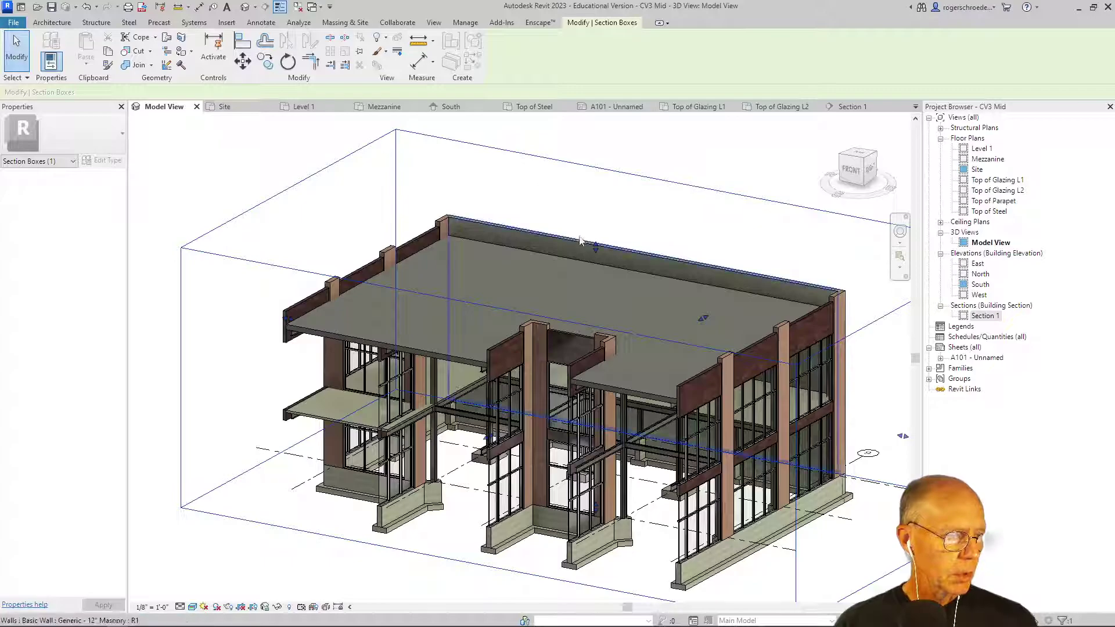
Lower the section box's top to window height on the first floor and pull its front face out past the building's front walls
left_click_drag(595, 248, 631, 430)
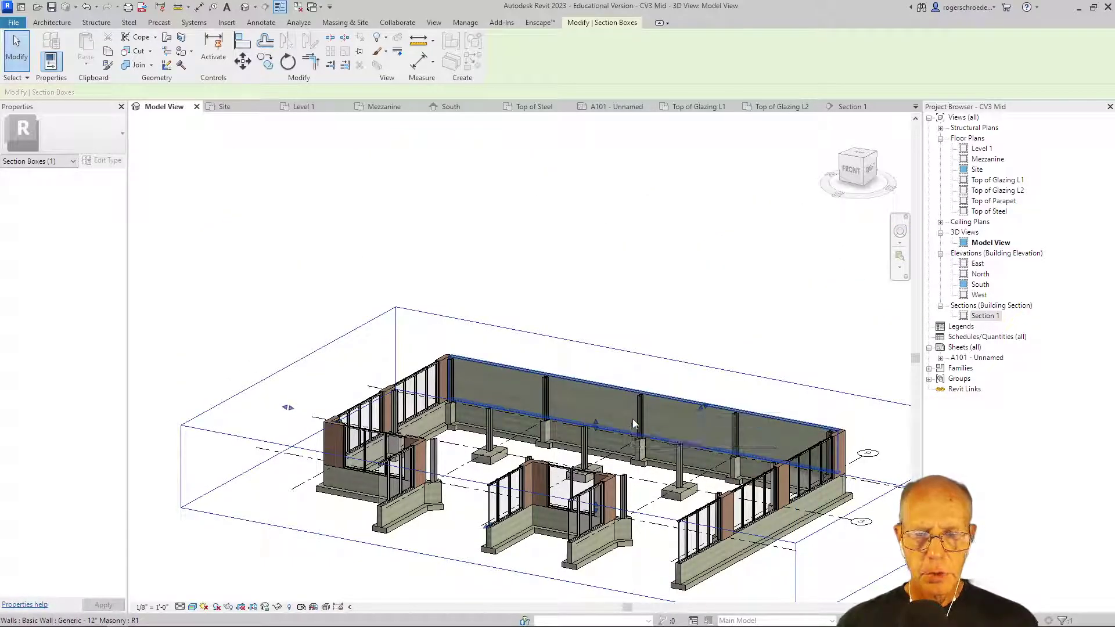
left_click(863, 168)
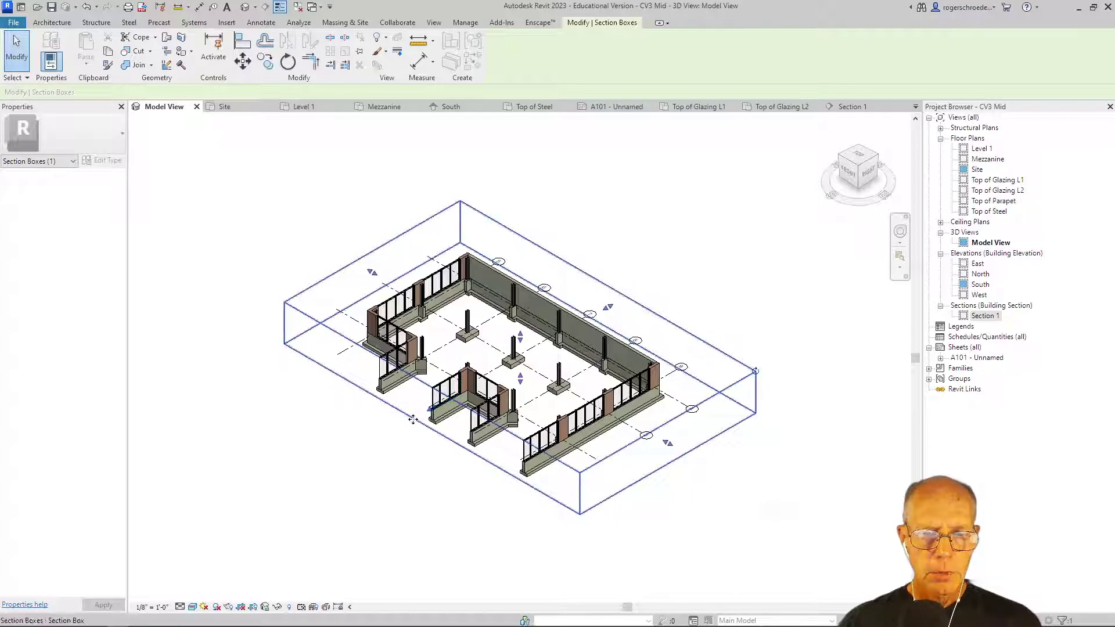
left_click_drag(430, 409, 397, 428)
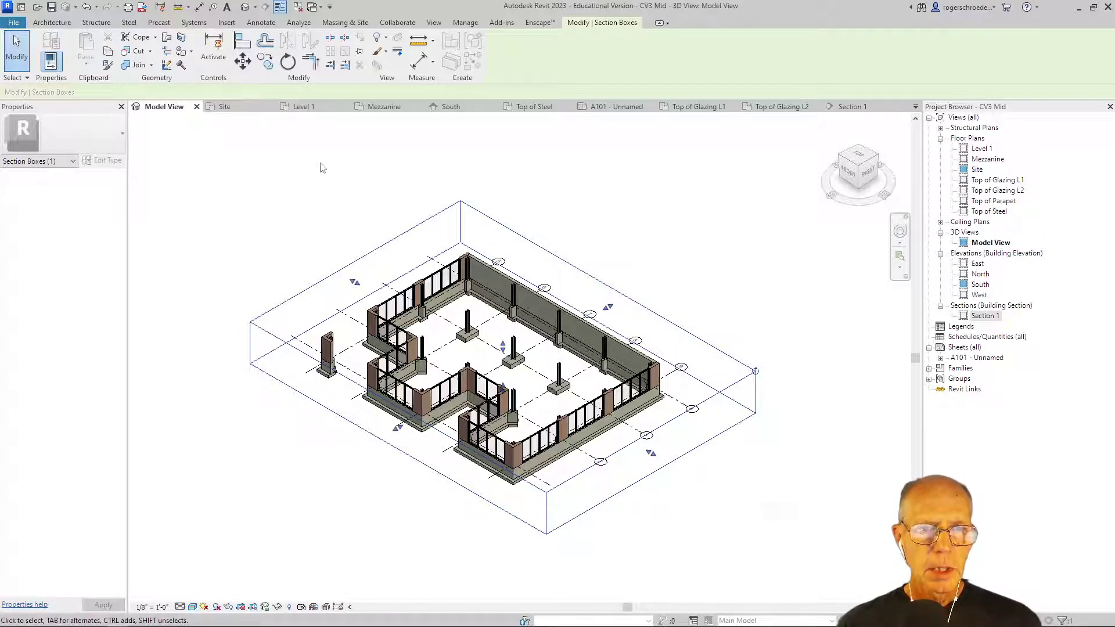
Start an architectural floor in the Level 1 plan using the Generic - 12" floor type
left_click(301, 107)
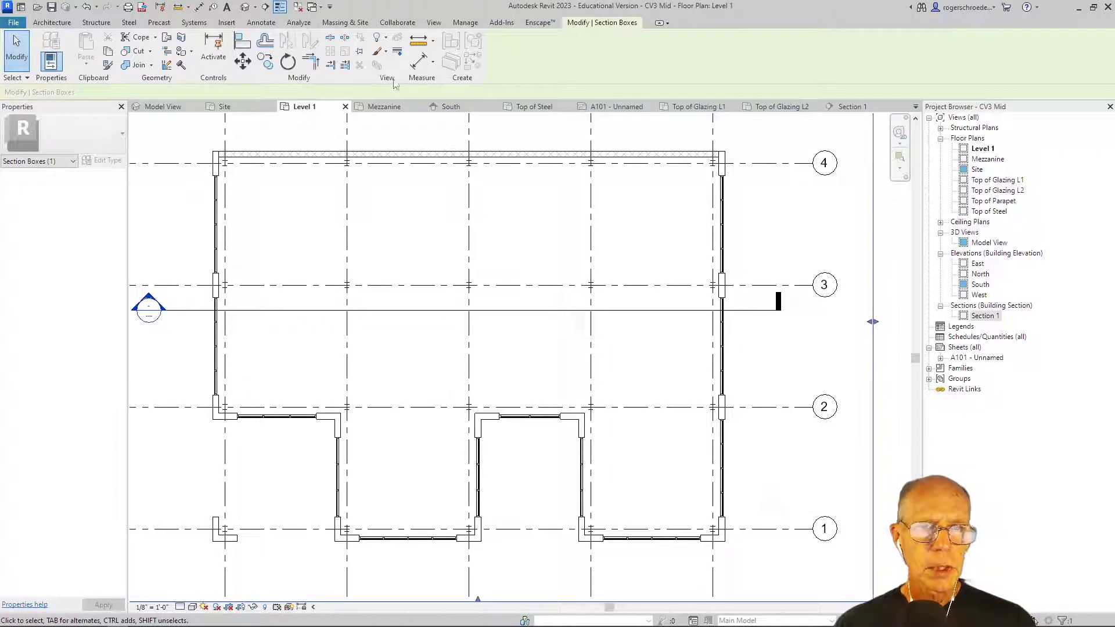
left_click(57, 23)
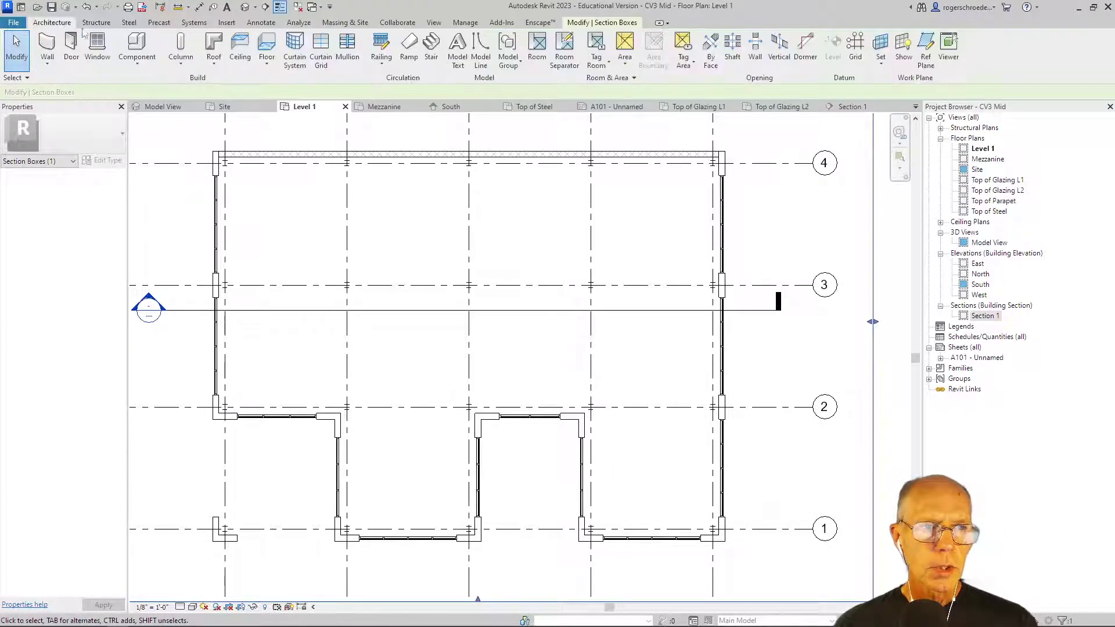
left_click(274, 64)
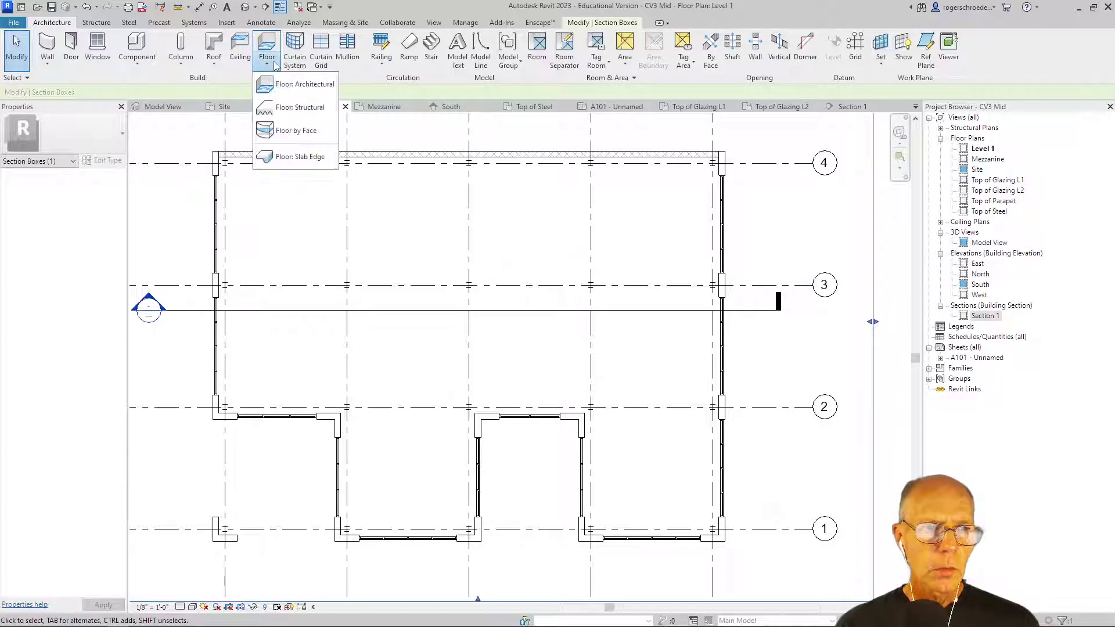
left_click(290, 82)
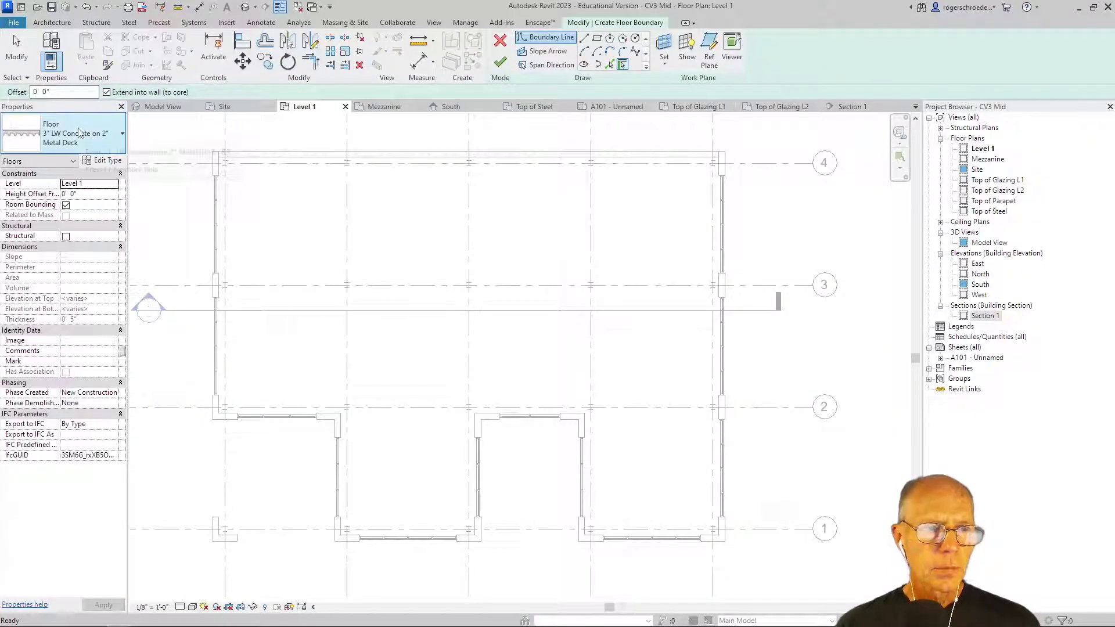
left_click(79, 132)
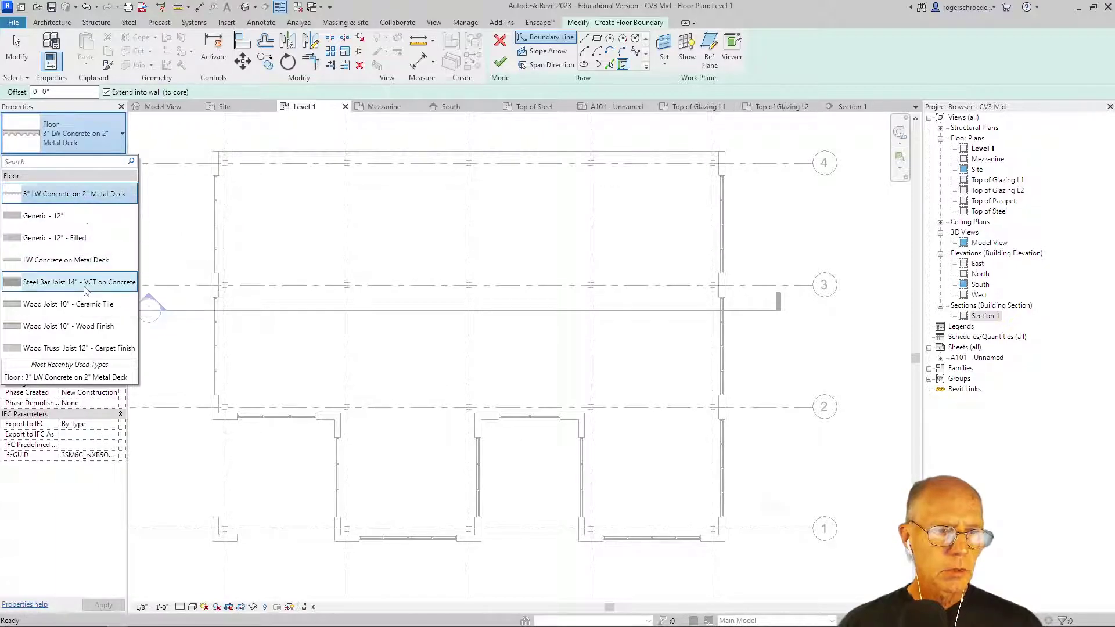
left_click(43, 217)
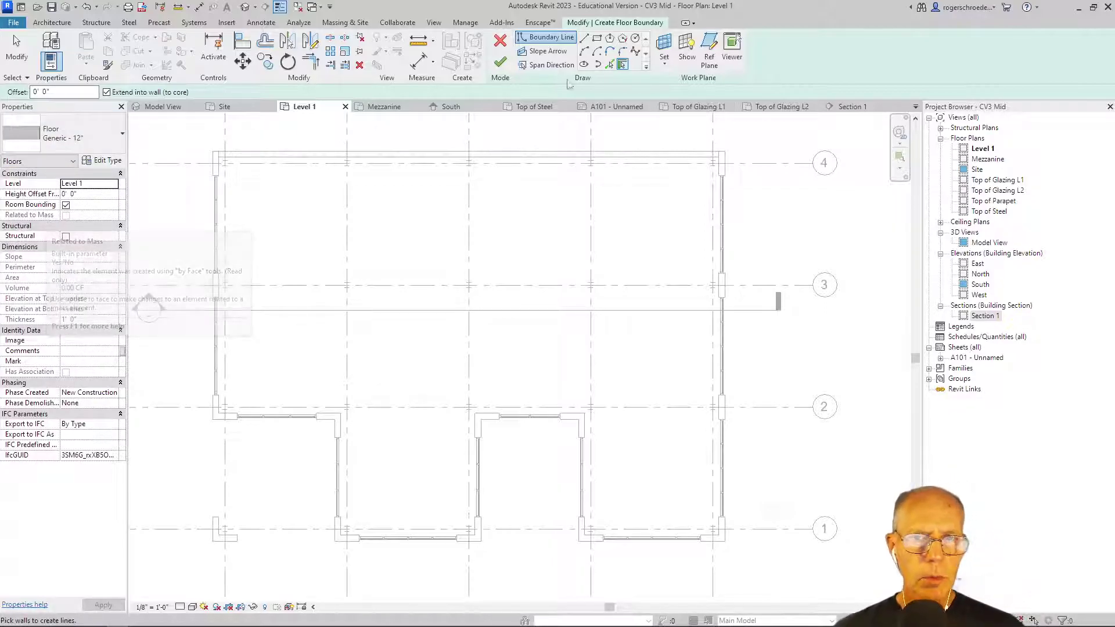
Create floor boundary lines by picking the full north wall and one brick wall segment along each other side, including the recessed bays
left_click(391, 157)
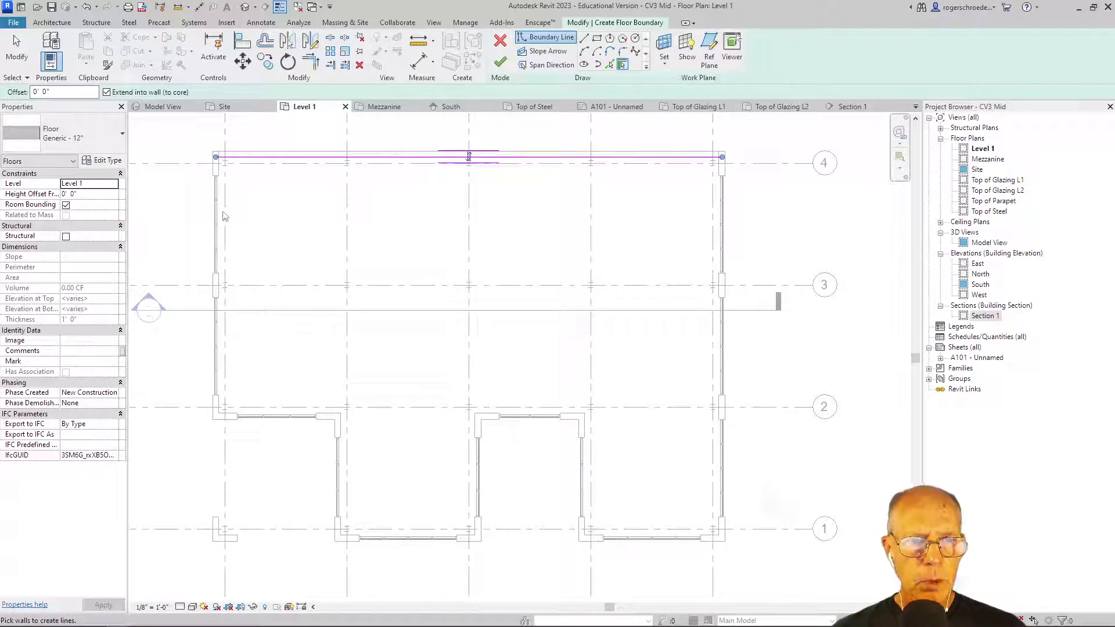
left_click(216, 284)
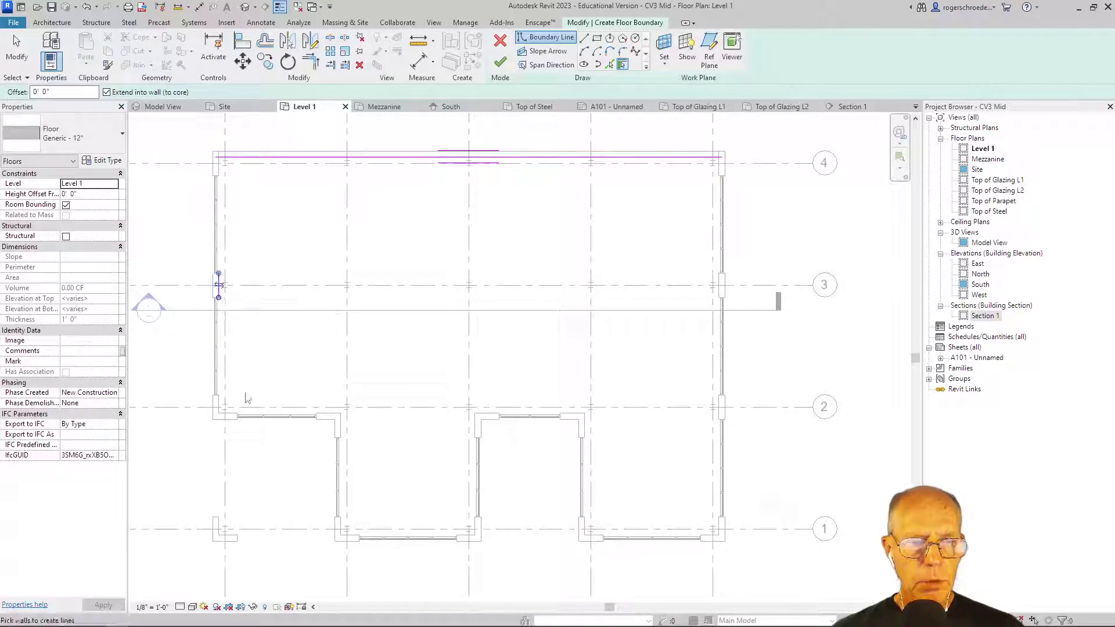
left_click(226, 414)
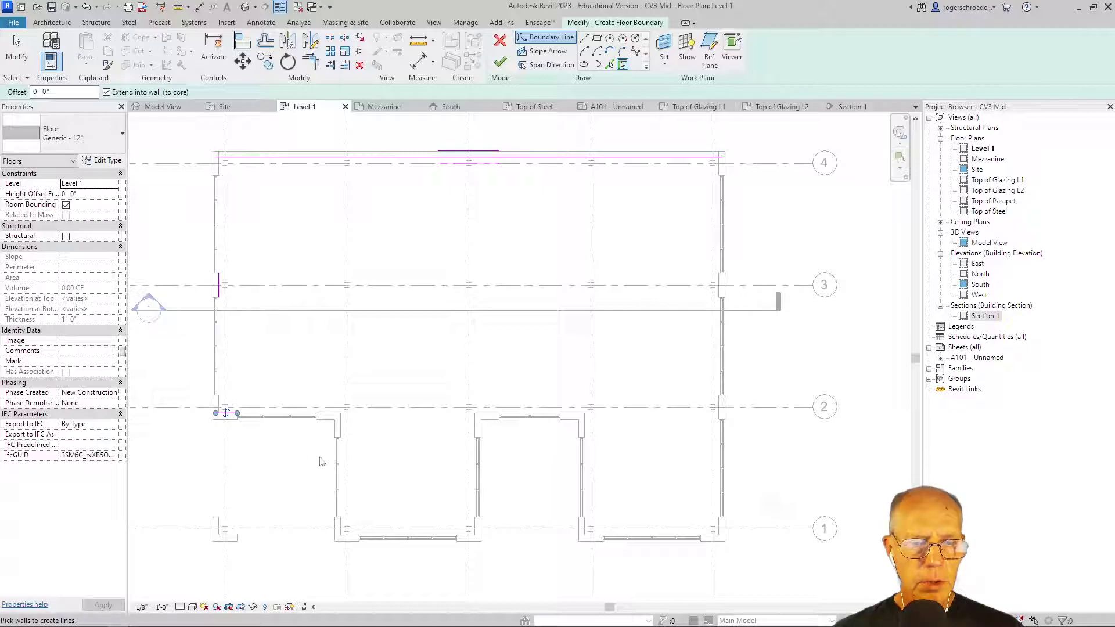
left_click(341, 428)
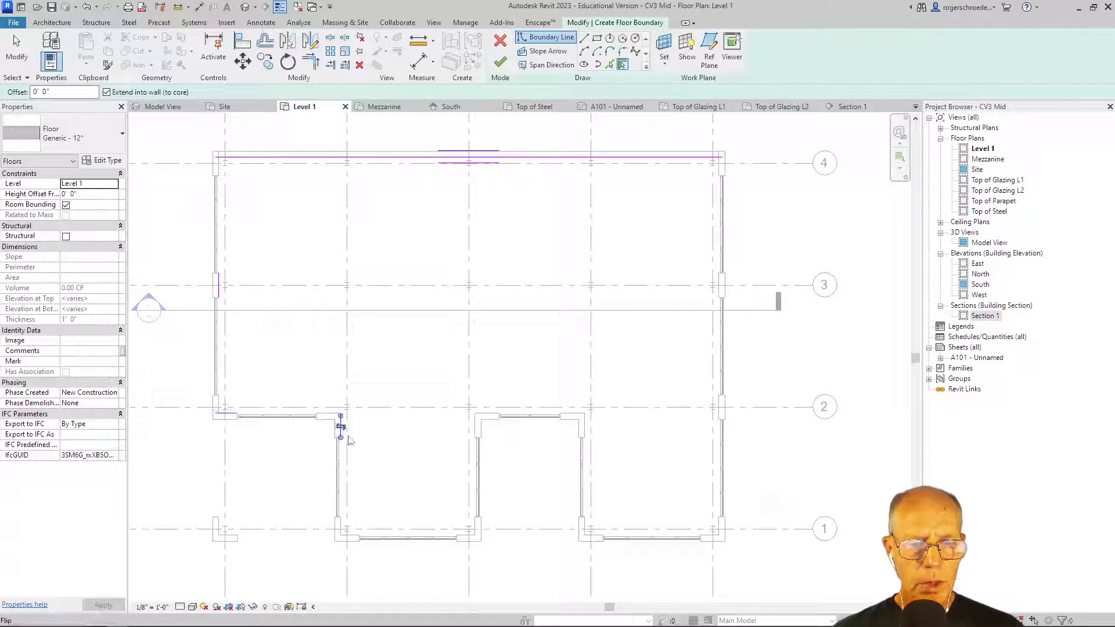
left_click(351, 537)
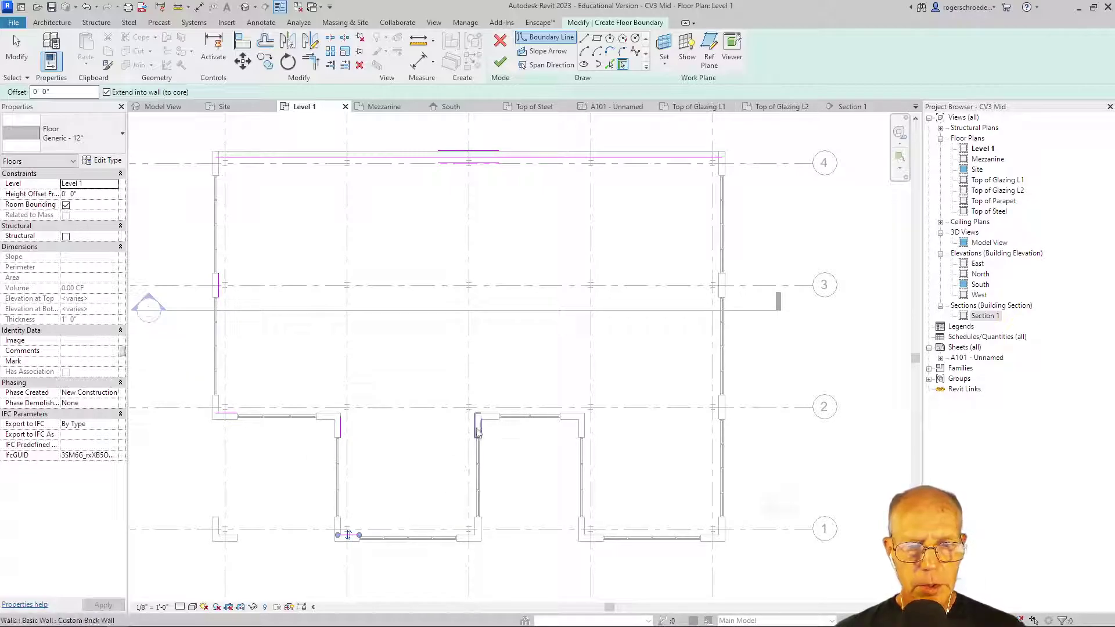
left_click(478, 431)
left_click(570, 415)
left_click(583, 531)
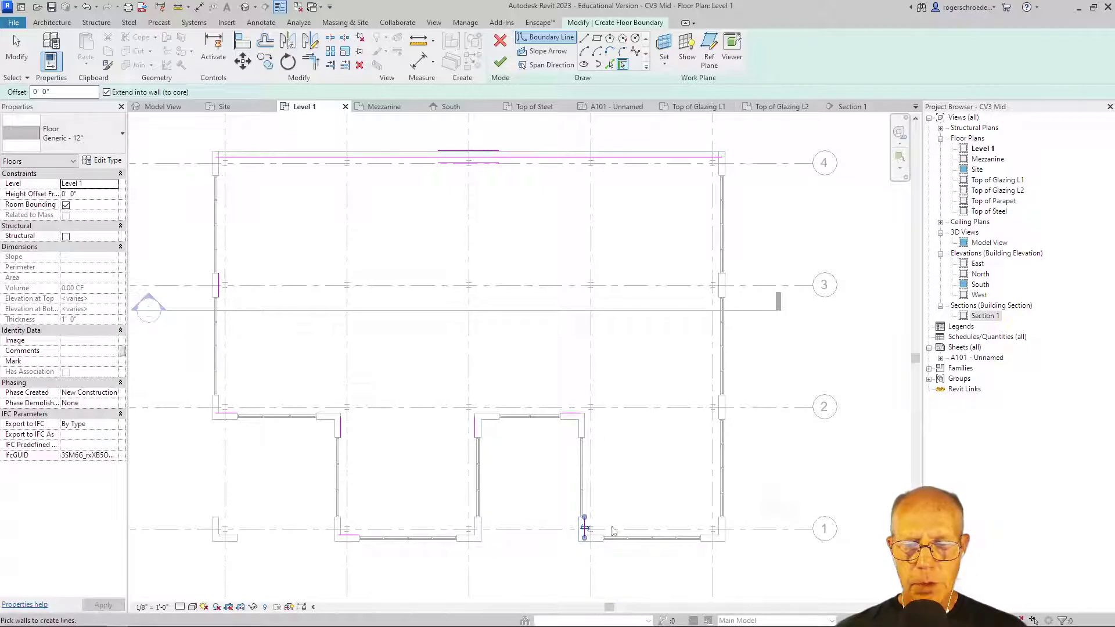
left_click(709, 535)
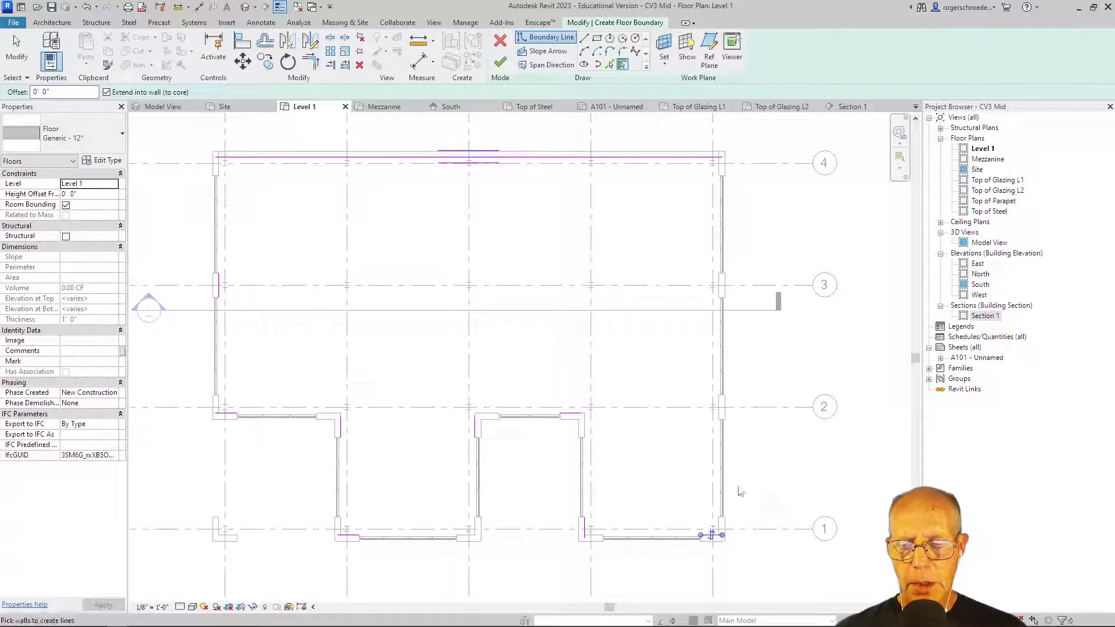
left_click(722, 409)
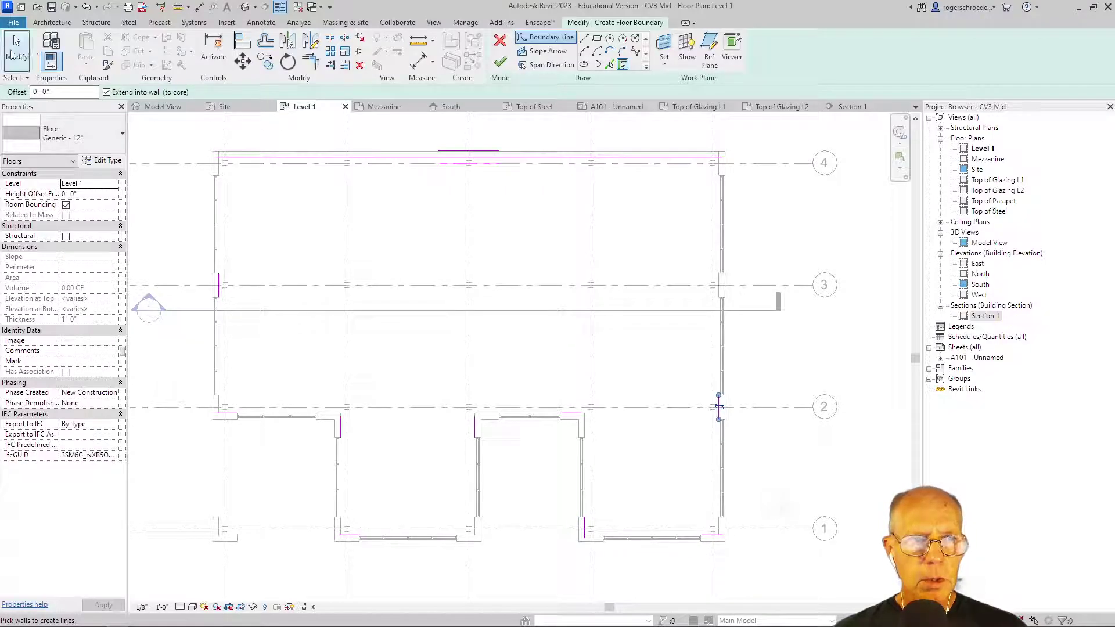
Trim the boundary lines into corners along the west side, from the northwest corner to the inner corner of the southwest recess
left_click(17, 54)
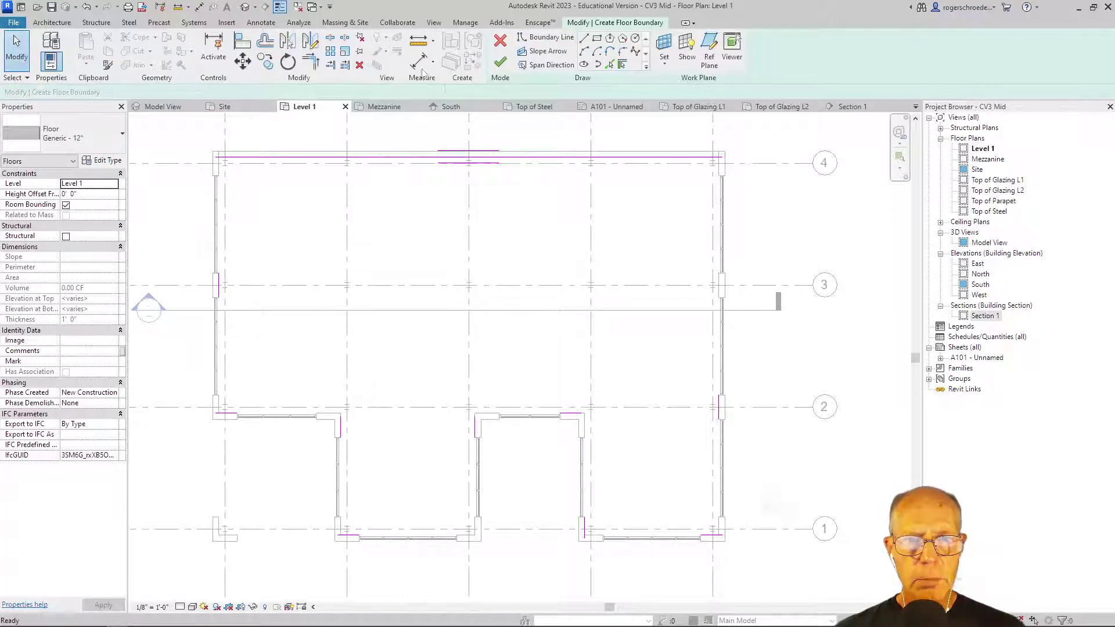
left_click(308, 62)
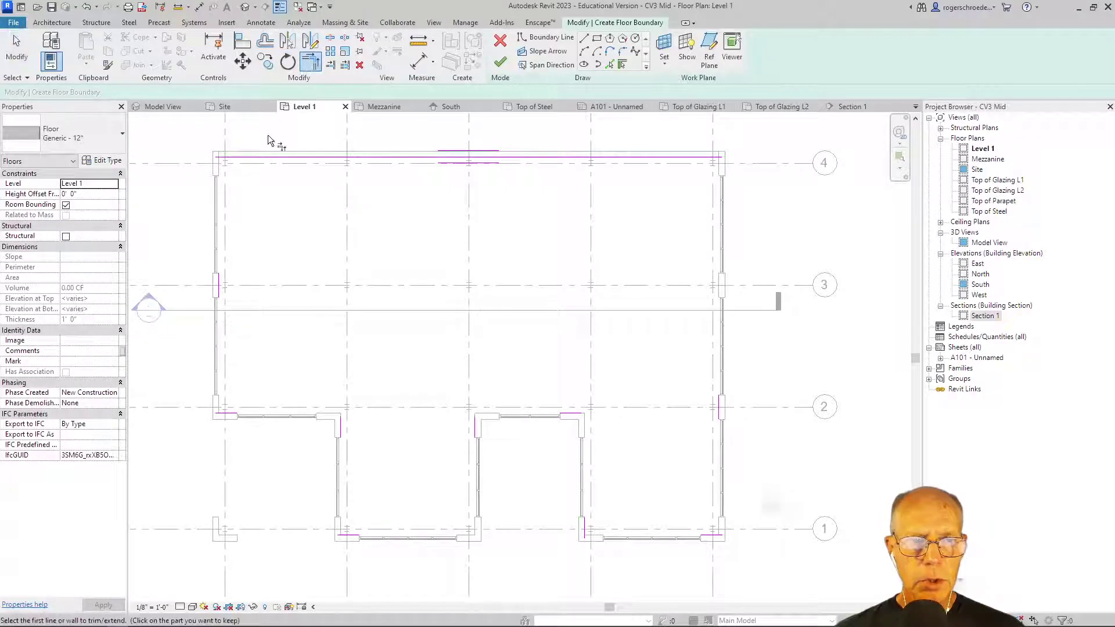
left_click(262, 156)
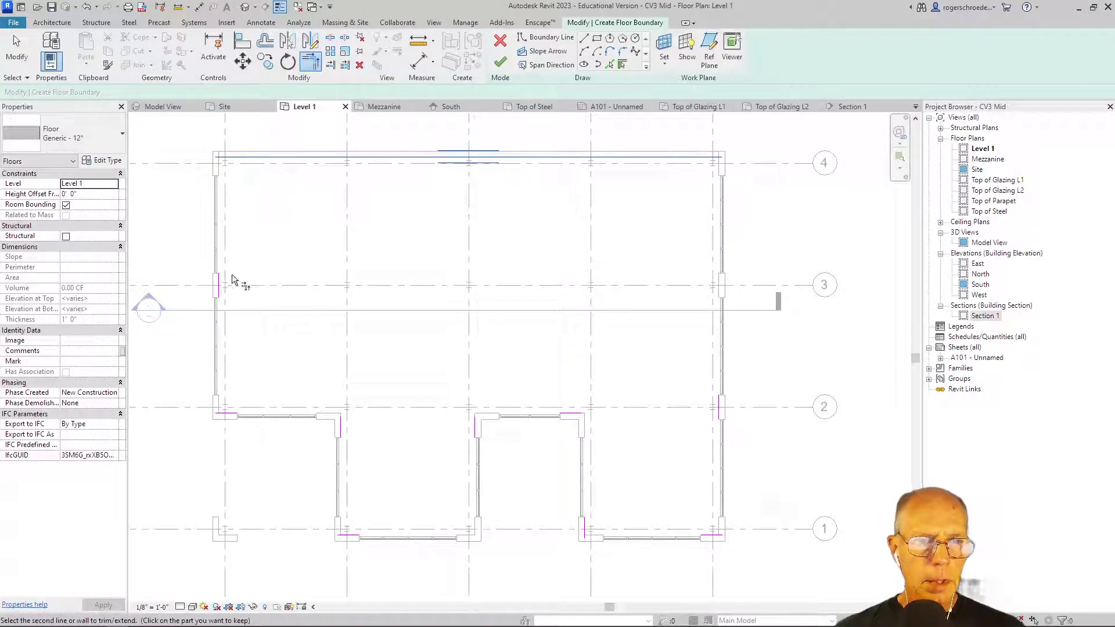
left_click(220, 287)
left_click(220, 289)
left_click(232, 415)
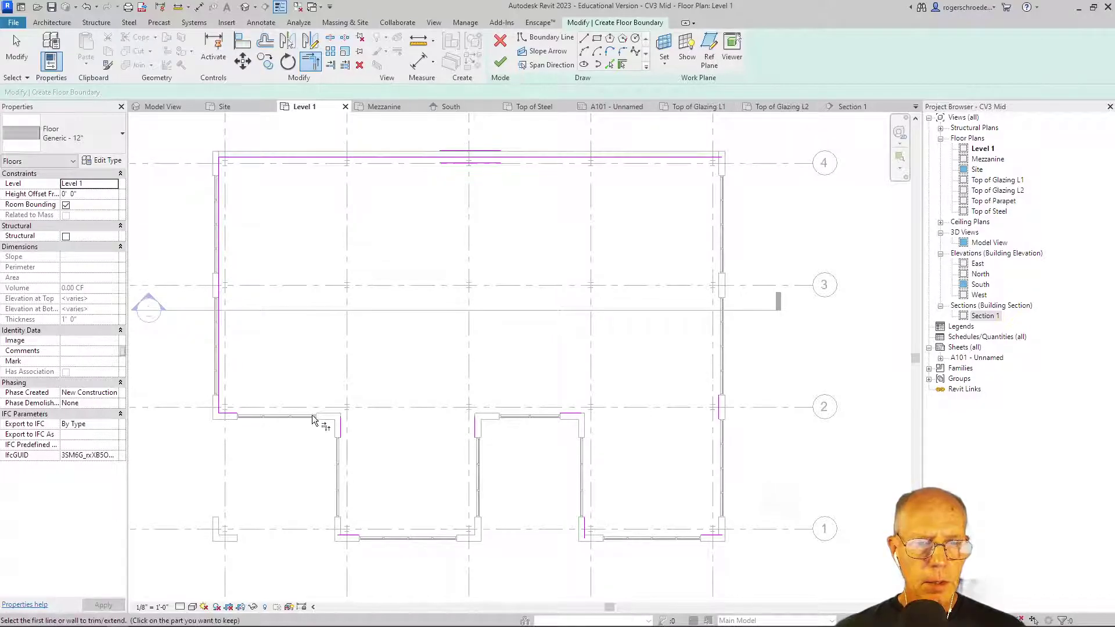
left_click(337, 429)
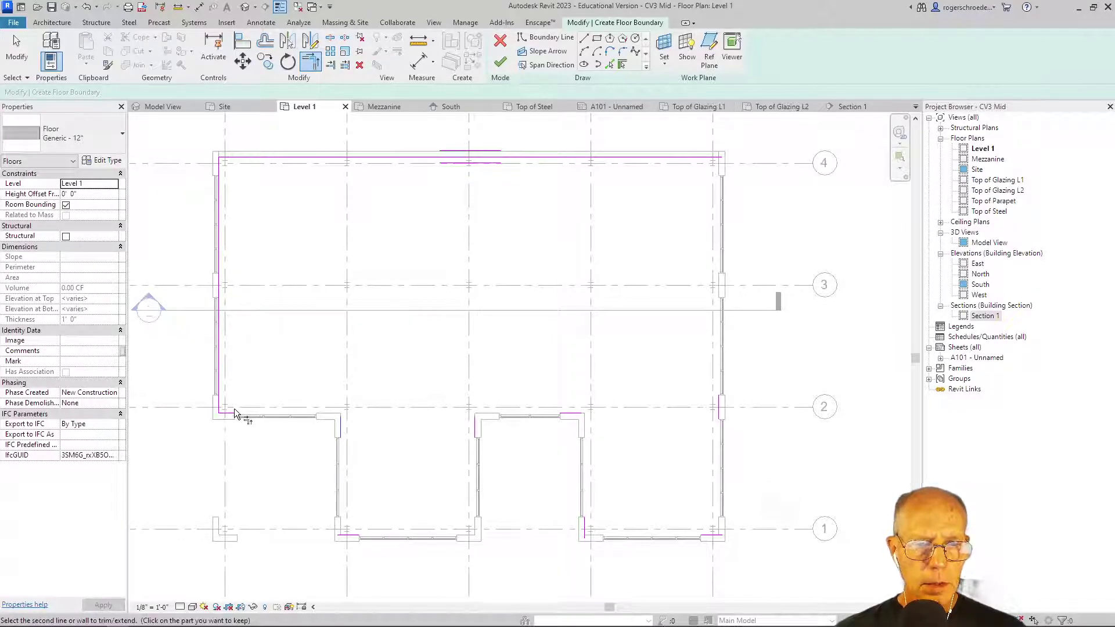
left_click(232, 410)
Trim the boundary lines into corners around the western projecting bay and across the middle recess near grid 2
left_click(344, 432)
left_click(353, 535)
left_click(353, 537)
left_click(477, 435)
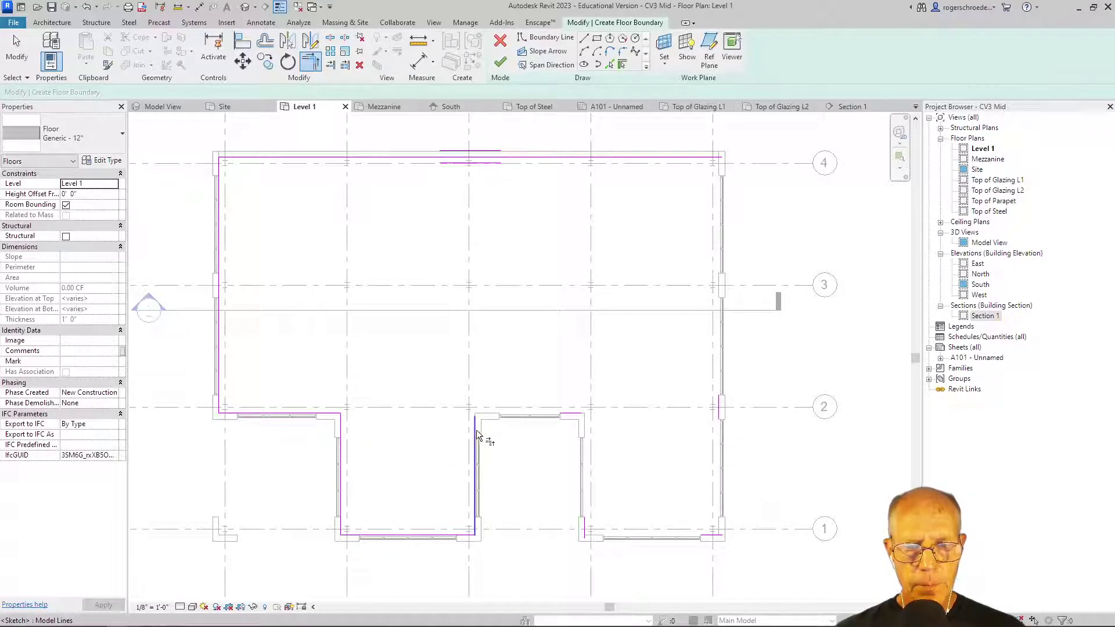
left_click(575, 415)
left_click(582, 441)
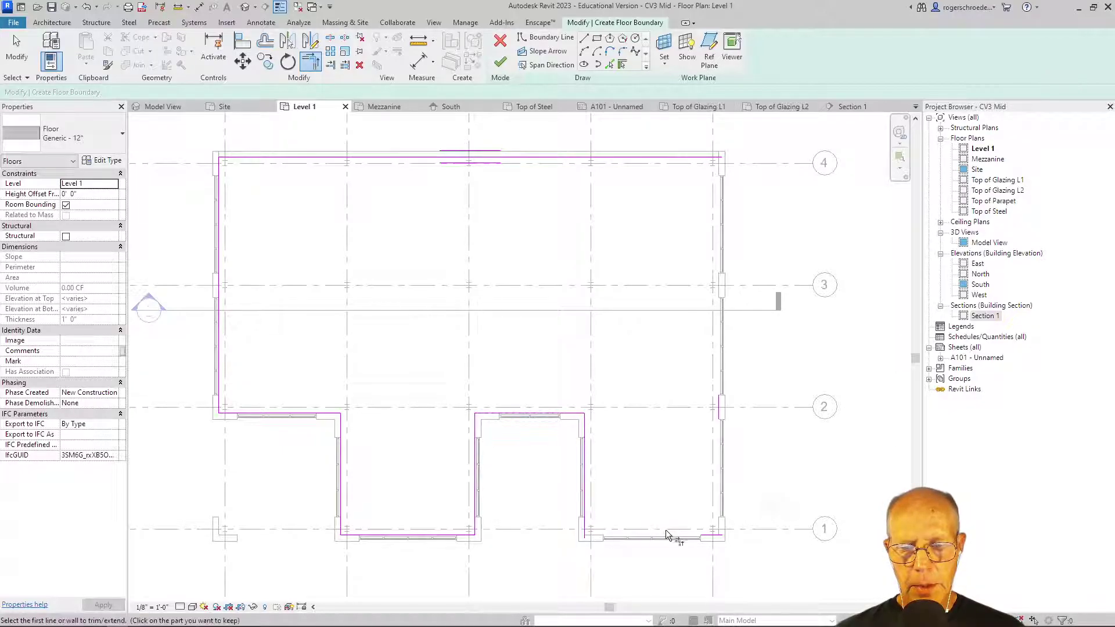
Trim the remaining corners of the eastern bay and northeast to close the boundary, and finish the floor without attaching walls to its bottom
left_click(711, 534)
left_click(584, 521)
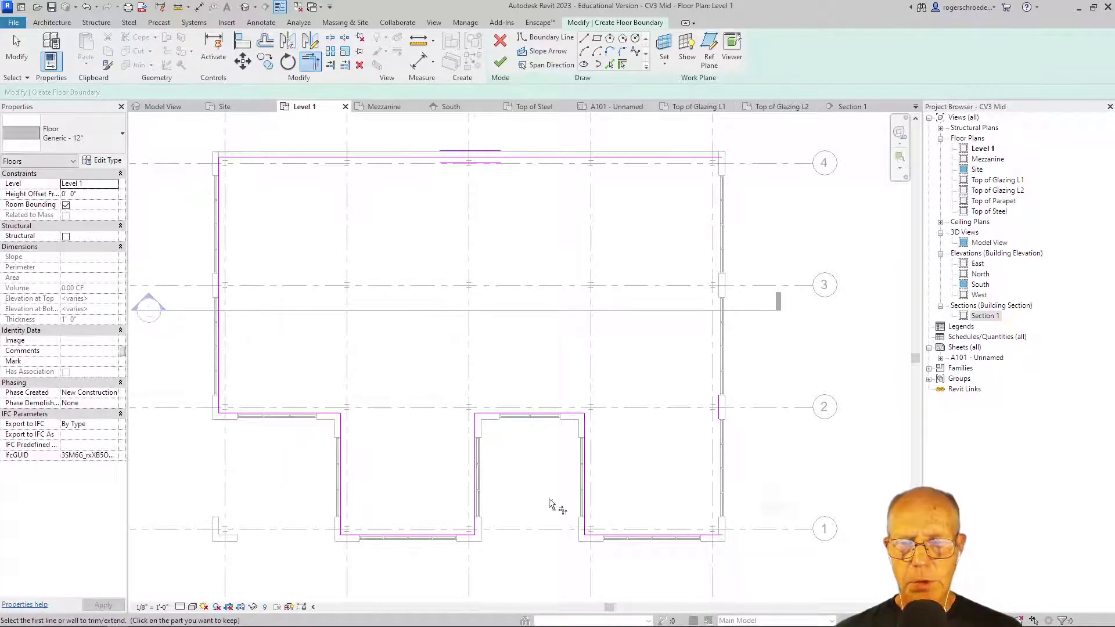
left_click(655, 536)
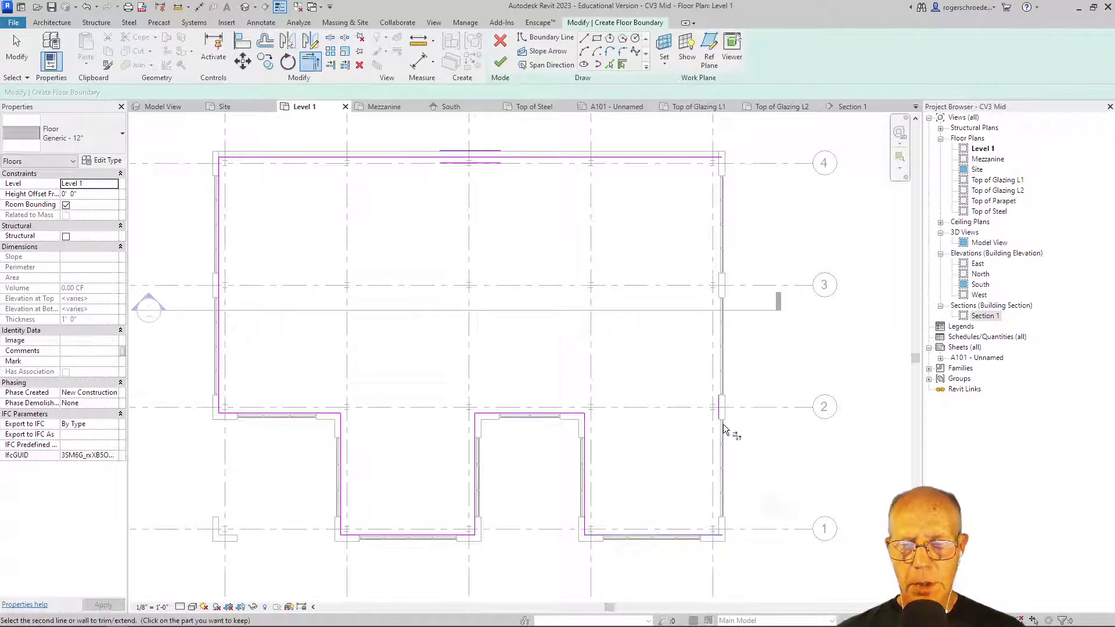
left_click(721, 426)
left_click(672, 156)
left_click(720, 400)
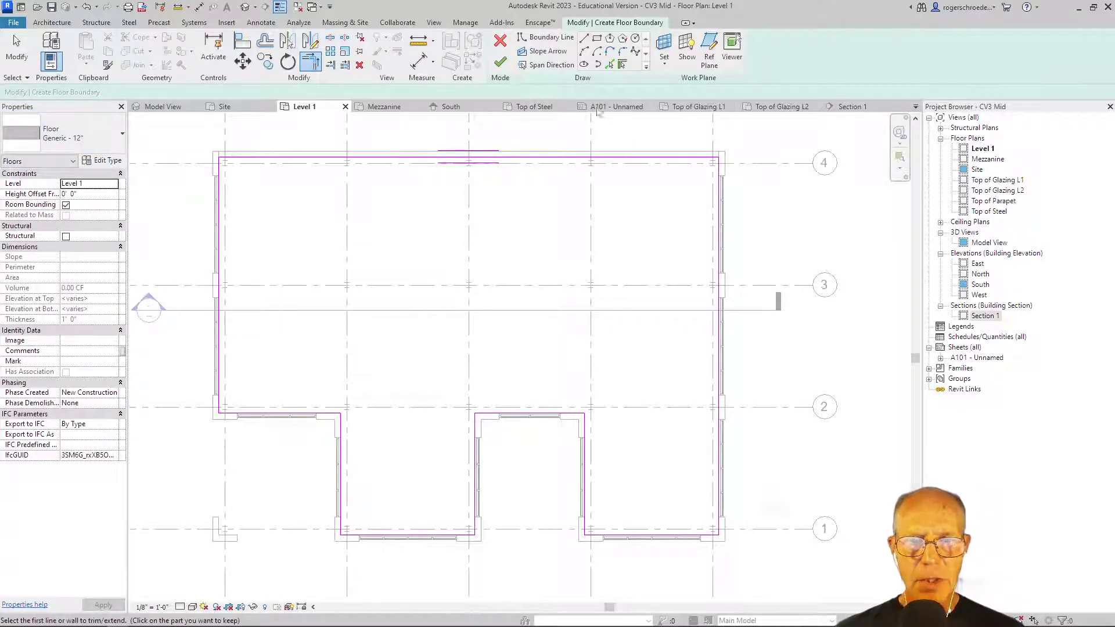
left_click(501, 63)
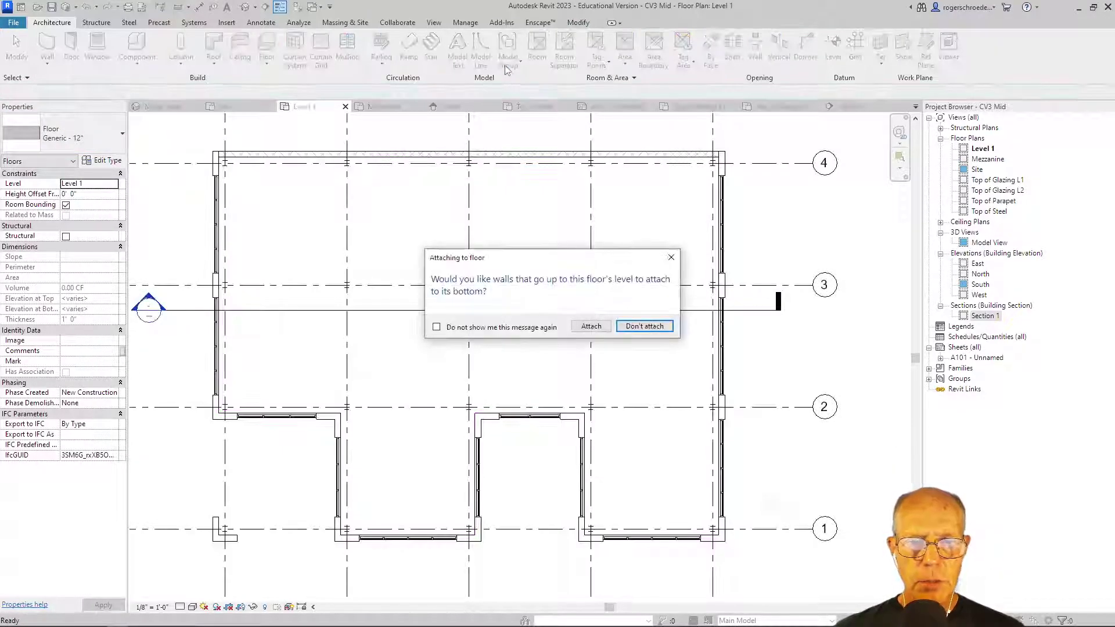
left_click(629, 328)
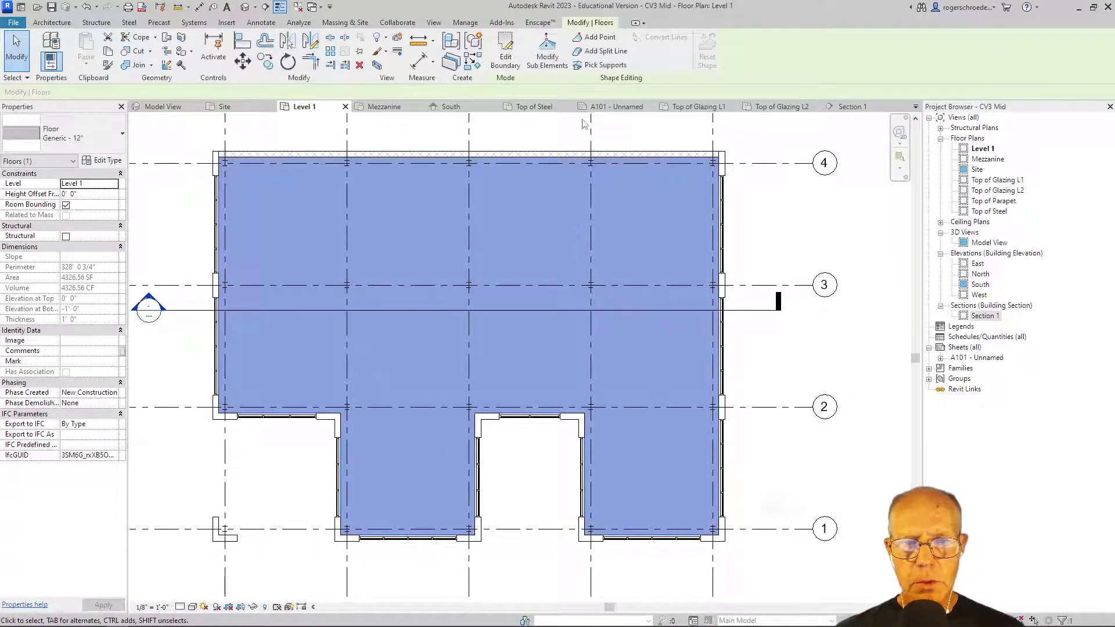
Inspect the new floor slab in the 3D Model View and check the westernmost interior column footing's properties
left_click(155, 109)
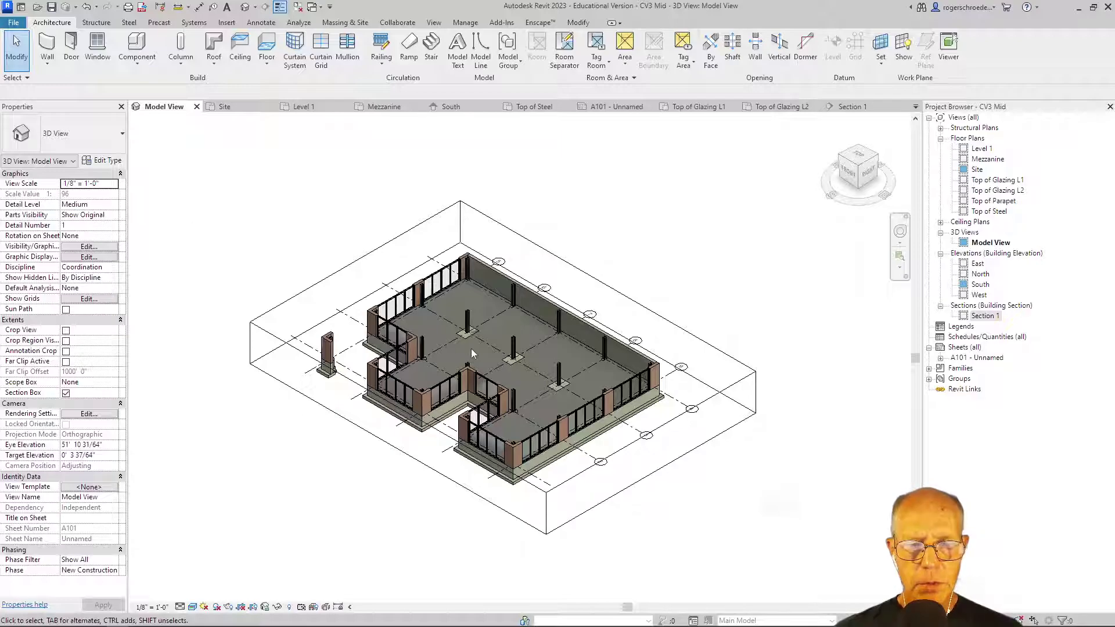
scroll(470, 345, "up", 5)
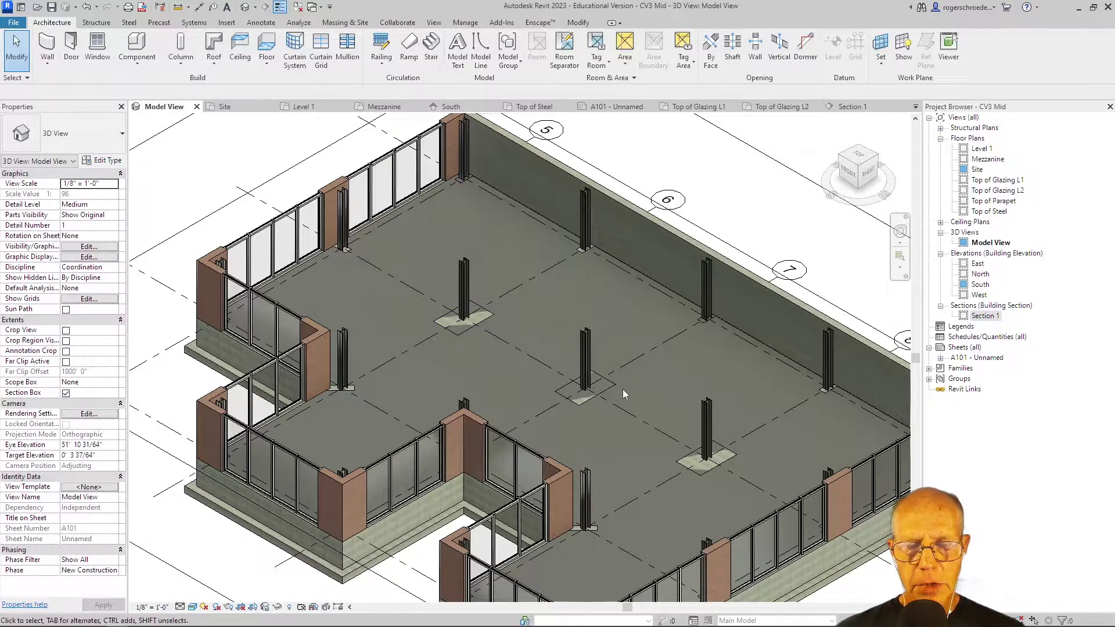
left_click(456, 335)
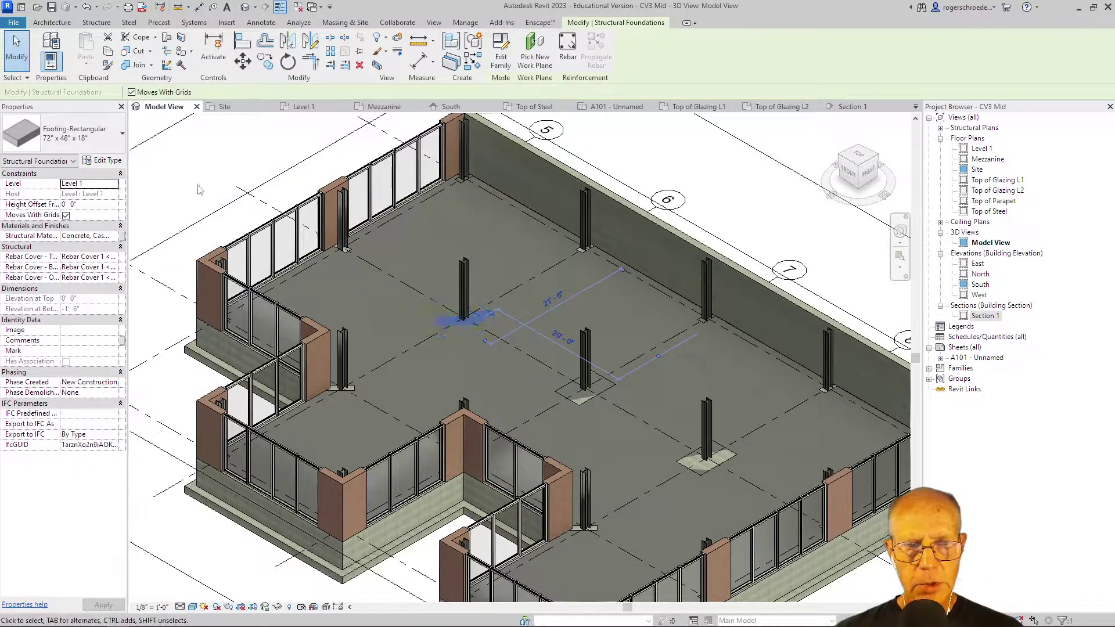
key("Escape")
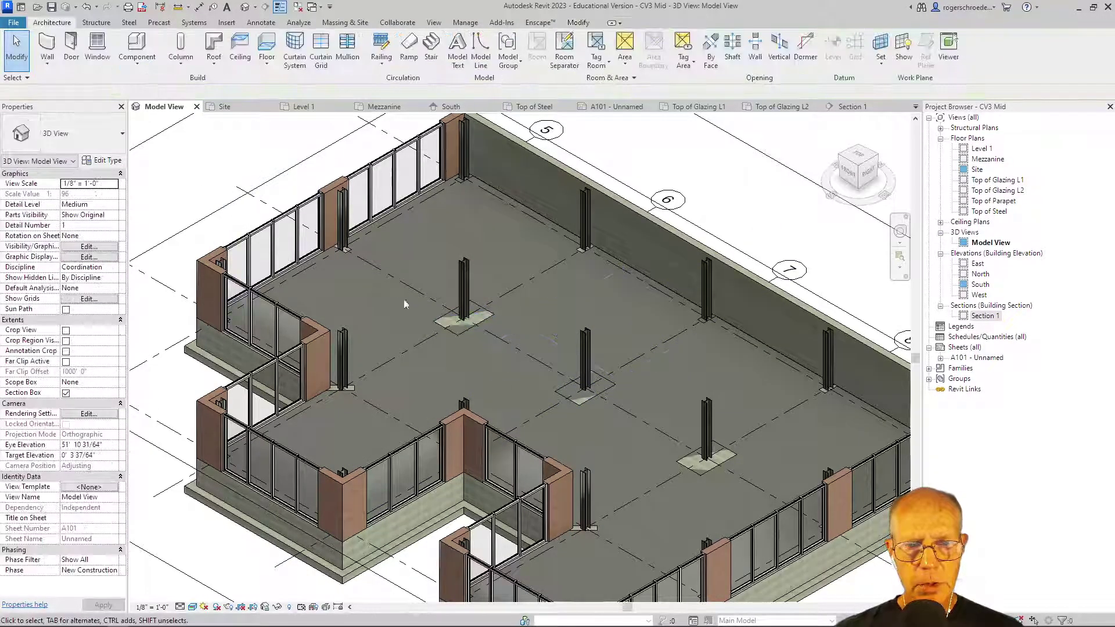
Set the height offset of the three interior column footings to -1' 0" and check their position under the slab in Section 1
left_click(454, 337)
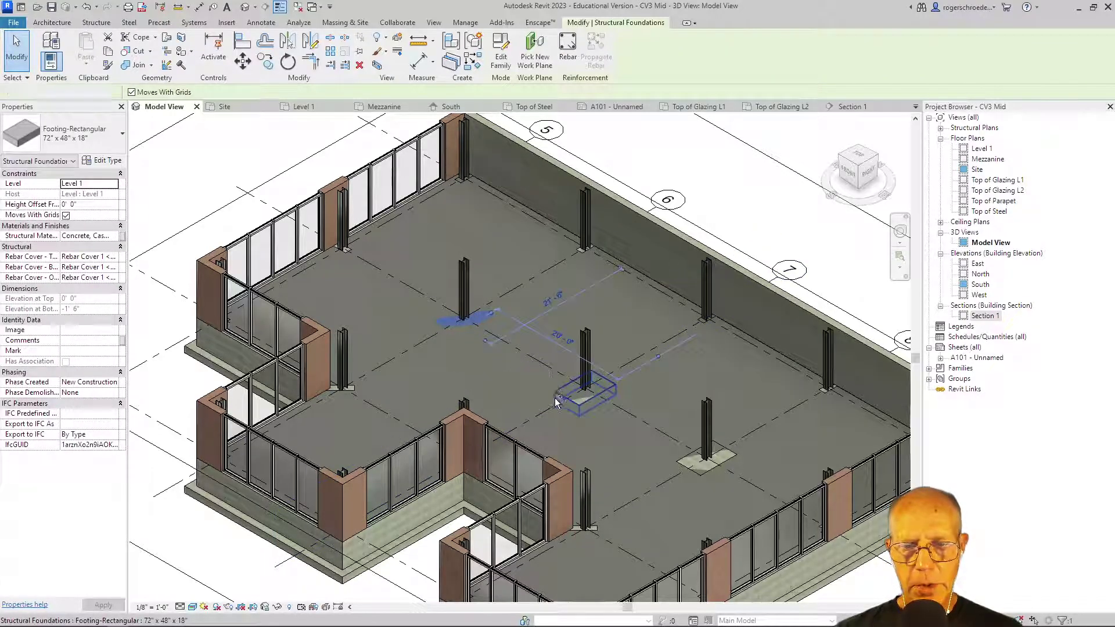
left_click(581, 397, "ctrl")
left_click(684, 465, "ctrl")
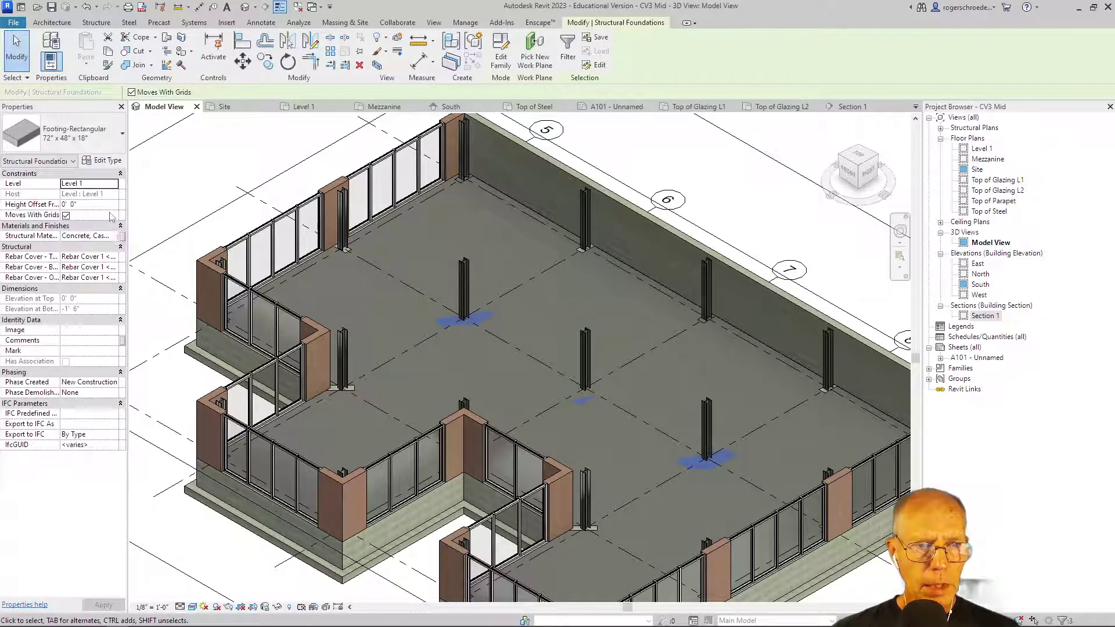
left_click(67, 215)
left_click(66, 205)
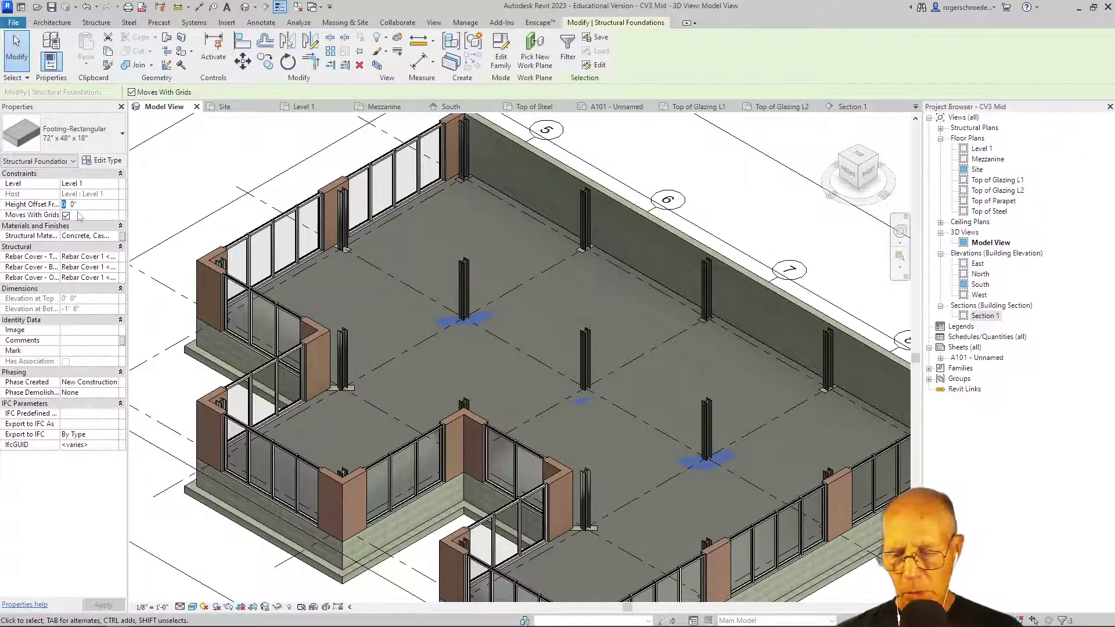
type("-")
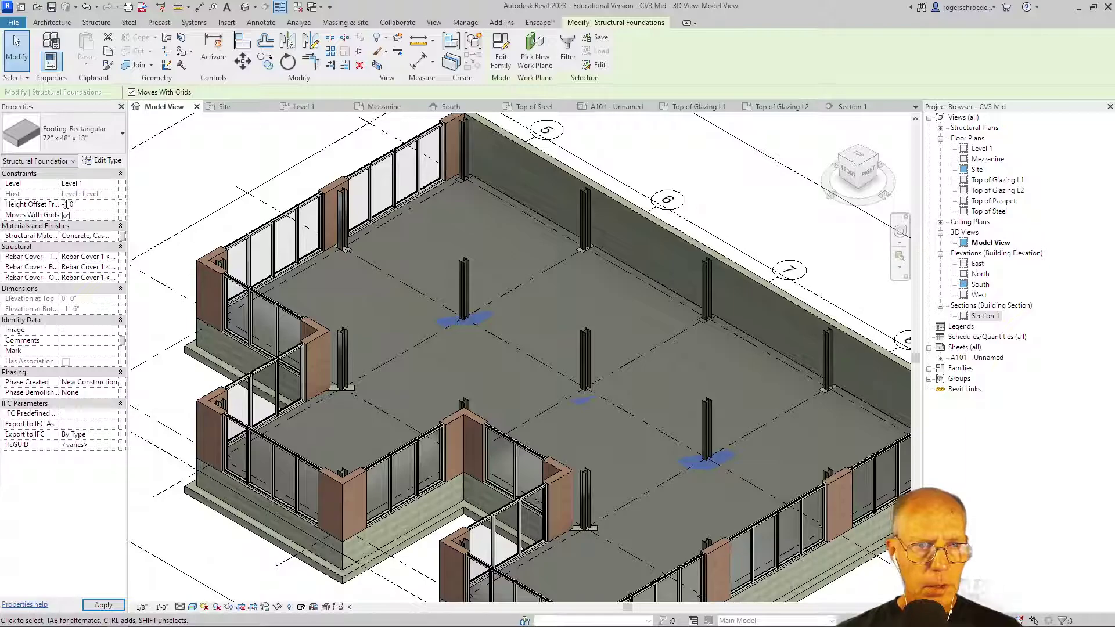
type("1")
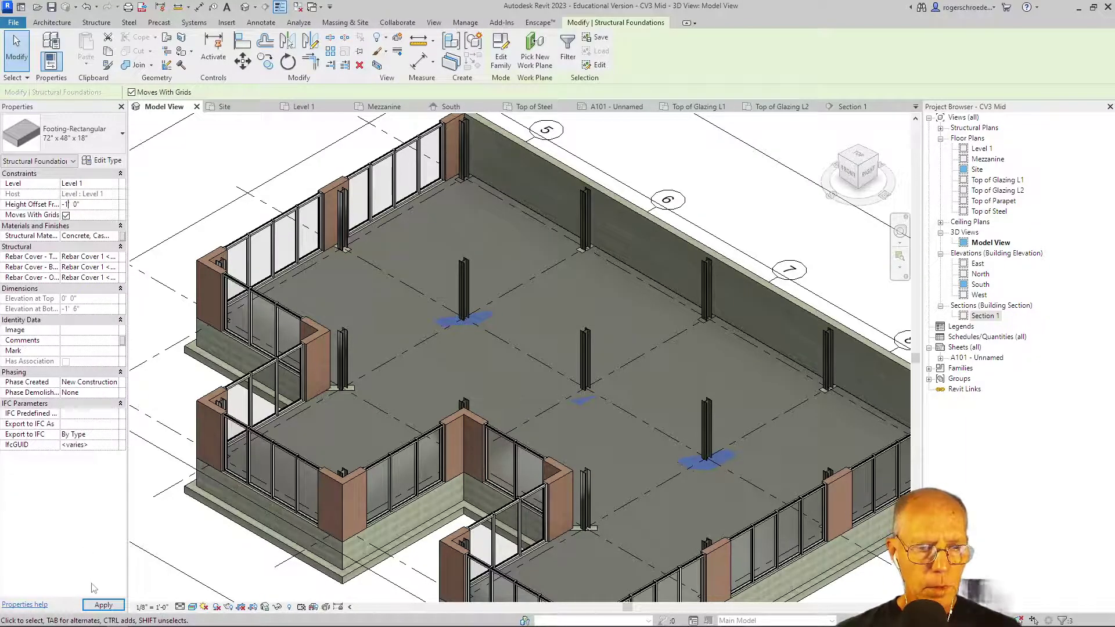
left_click(93, 605)
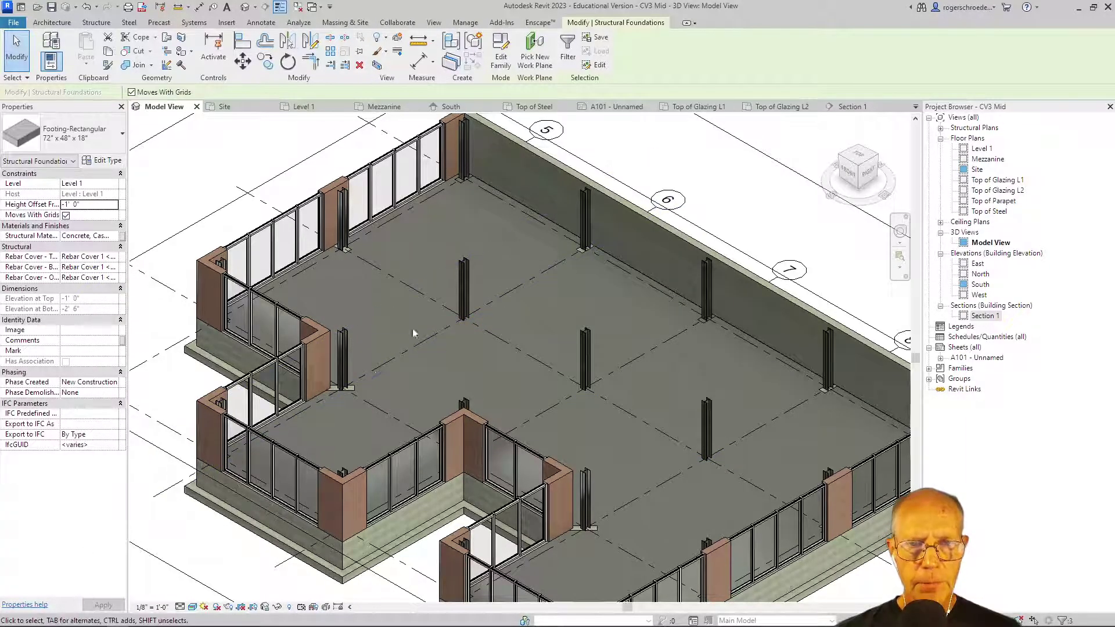
left_click(850, 106)
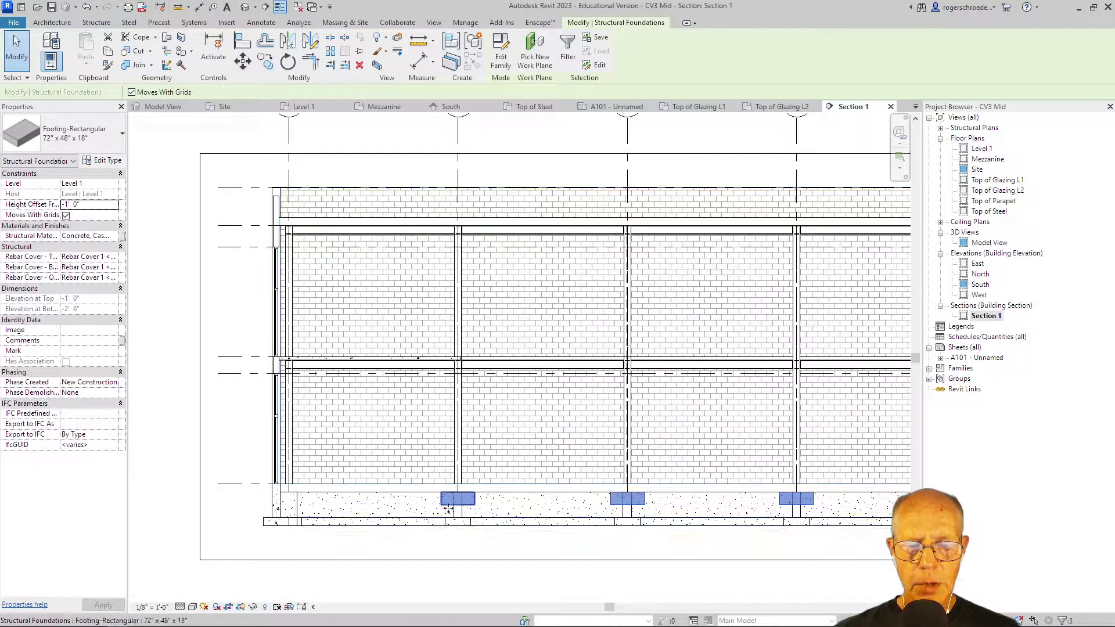
scroll(453, 504, "up", 4)
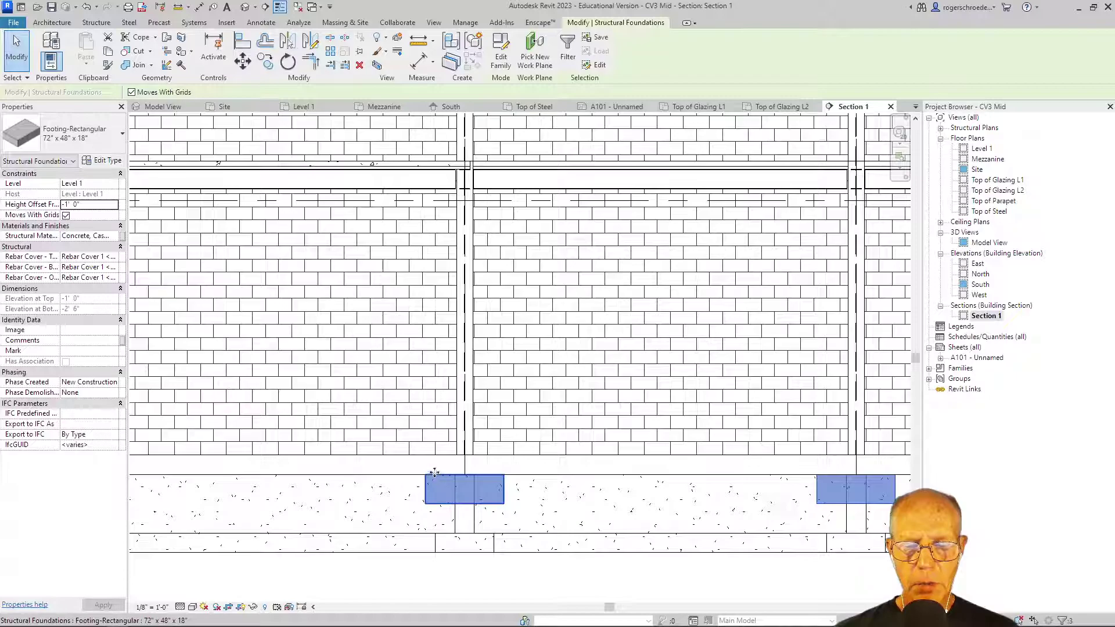